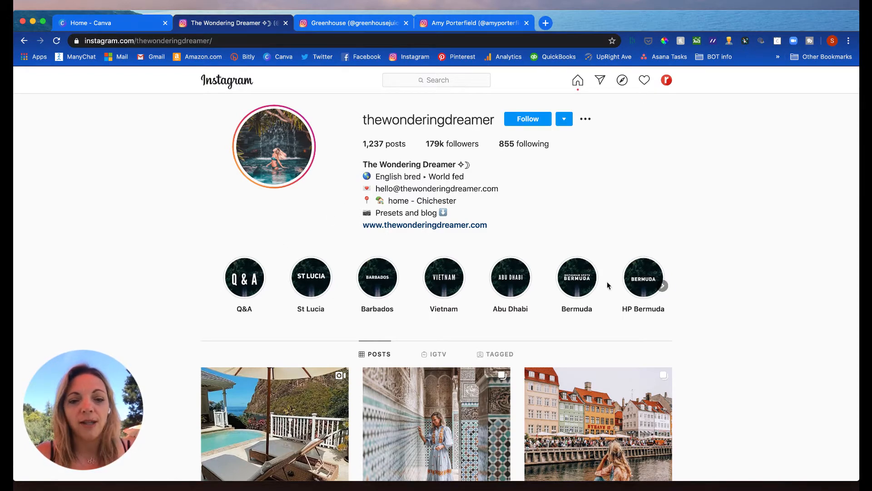
Step: Look through all the story highlight covers on the thewonderingdreamer Instagram profile and return to the first ones
left_click(663, 287)
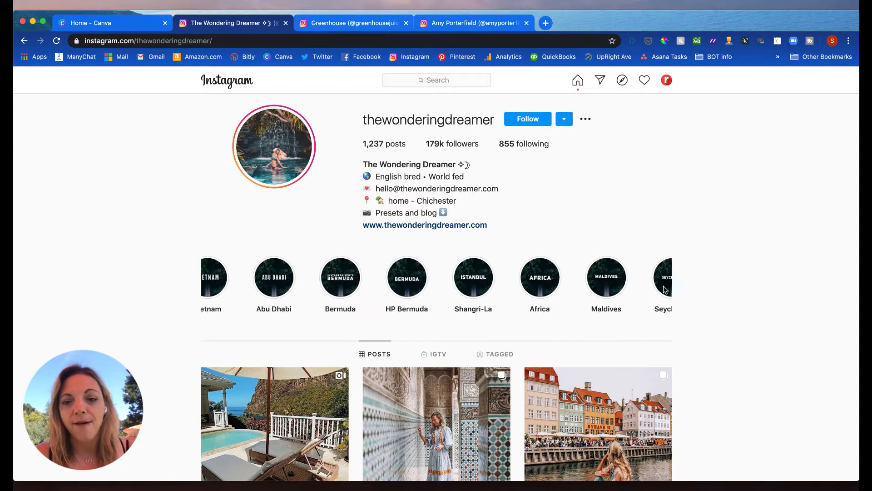
left_click(664, 287)
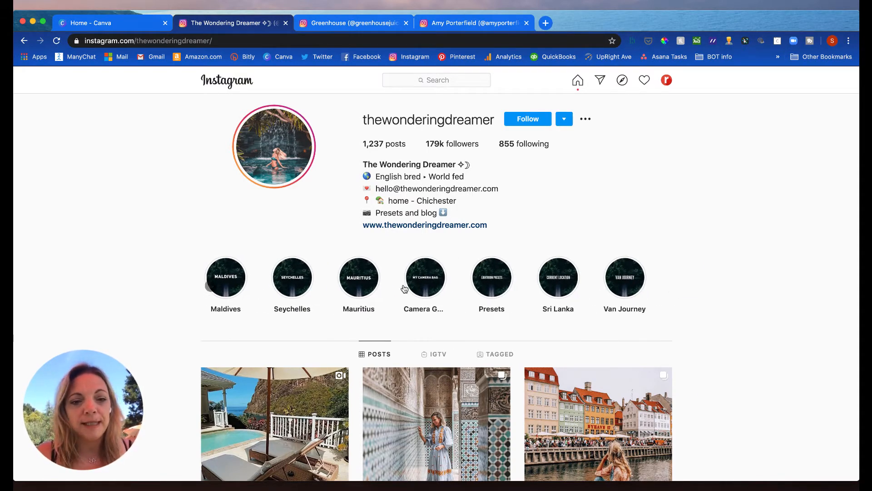
left_click(206, 286)
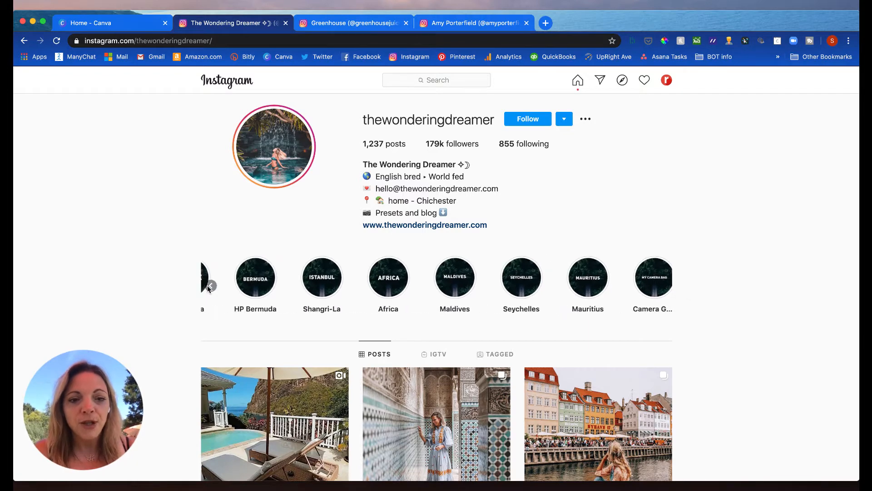
left_click(207, 286)
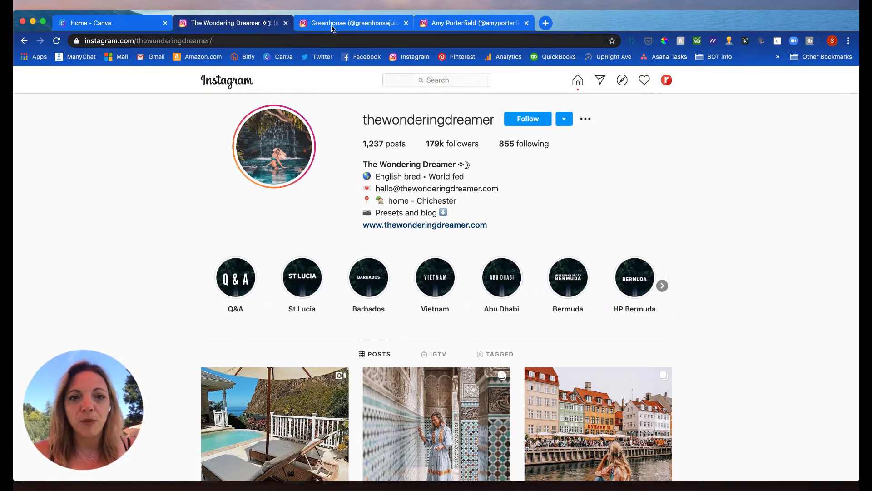
Step: Switch to the greenhousejuice Instagram profile, view its Recipes highlight and close it
left_click(340, 24)
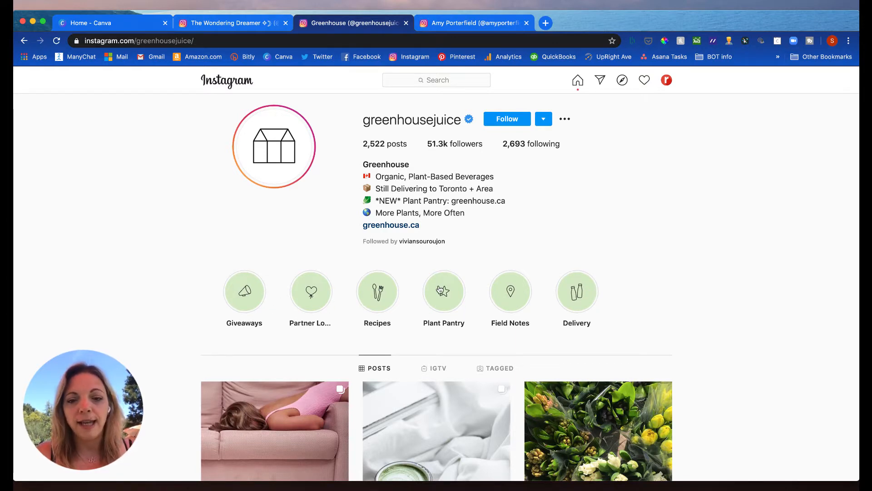
left_click(379, 291)
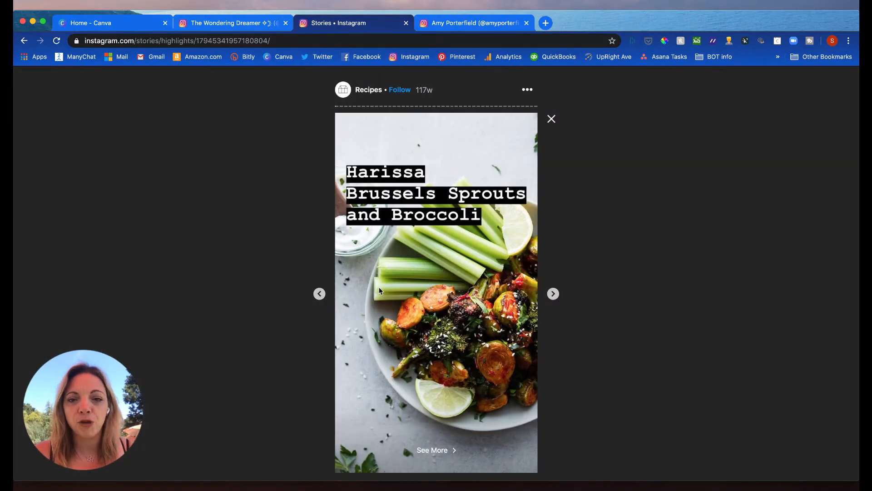
left_click(551, 119)
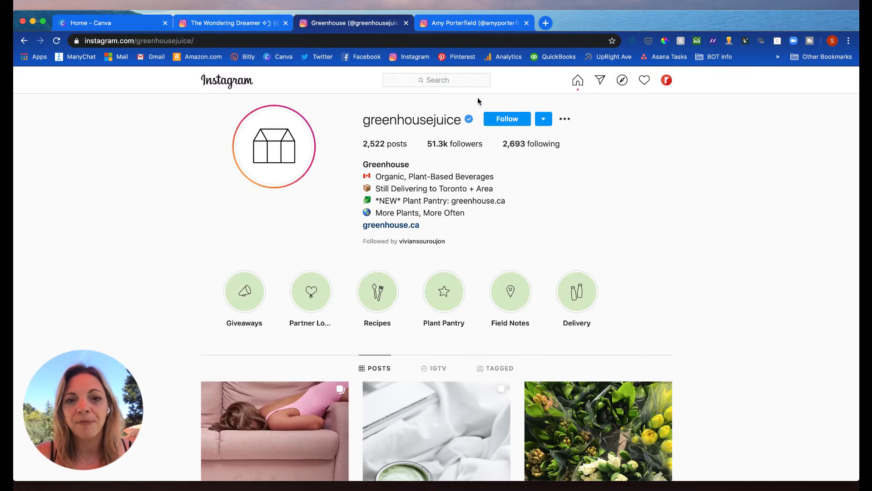
Step: Switch to the amyporterfield Instagram profile and look through its story highlight covers to the end
left_click(474, 25)
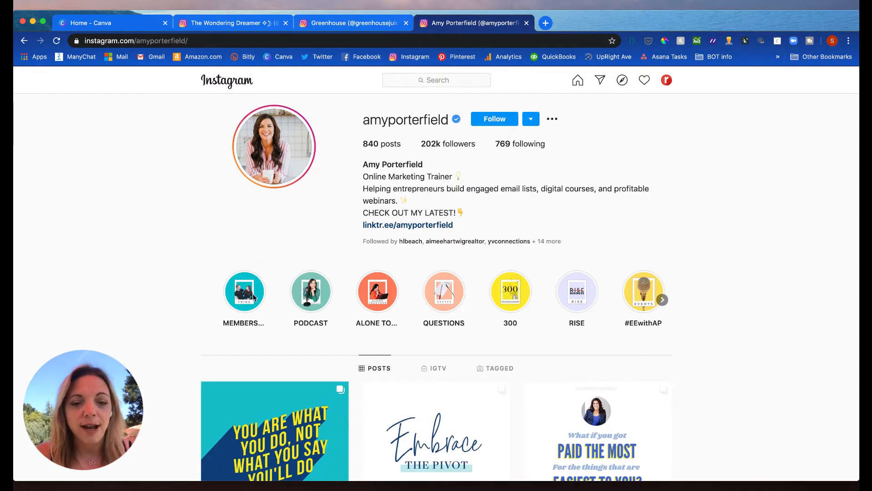
left_click(663, 300)
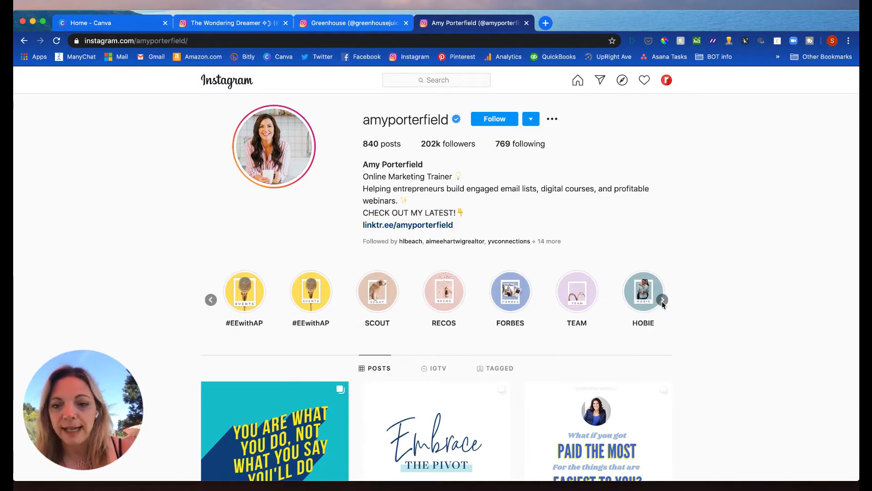
left_click(663, 300)
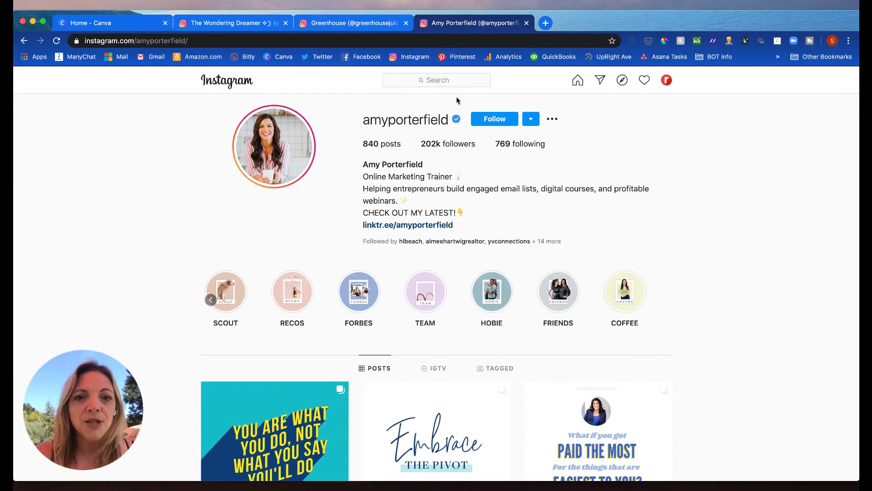
Step: Switch to Canva and create a new blank Instagram Story design
left_click(110, 22)
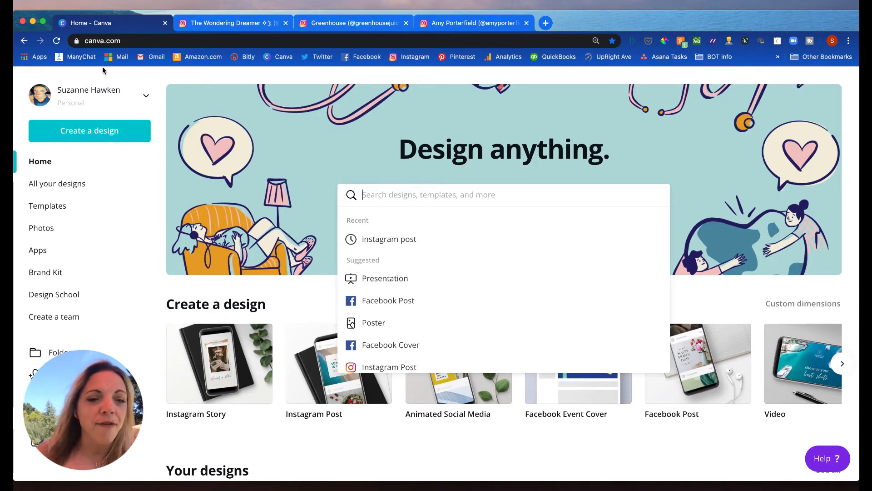
left_click(103, 79)
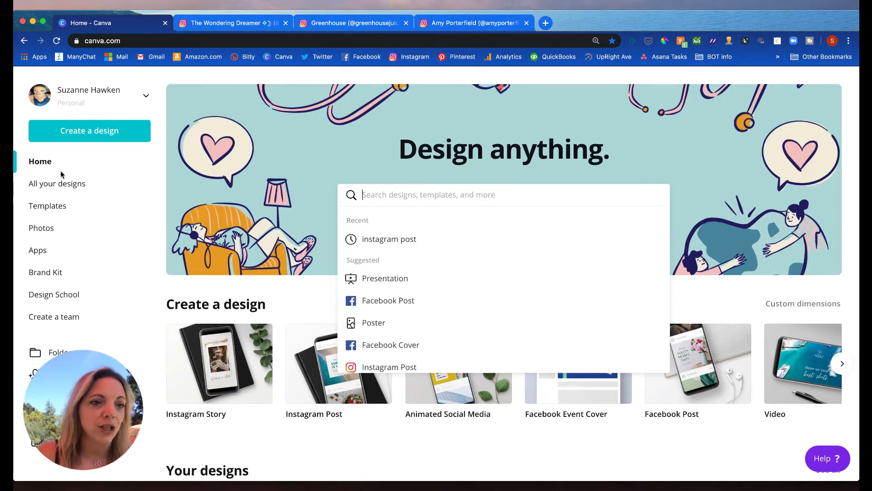
left_click(89, 131)
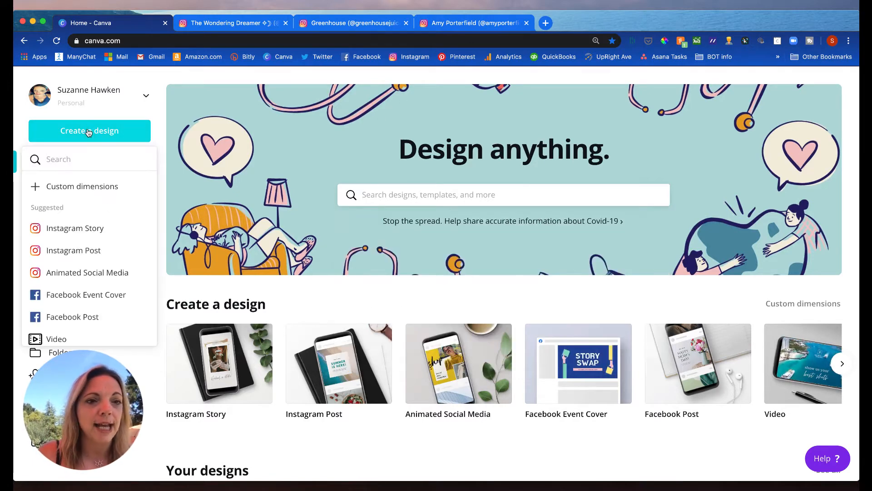
scroll(86, 218, "down", 5)
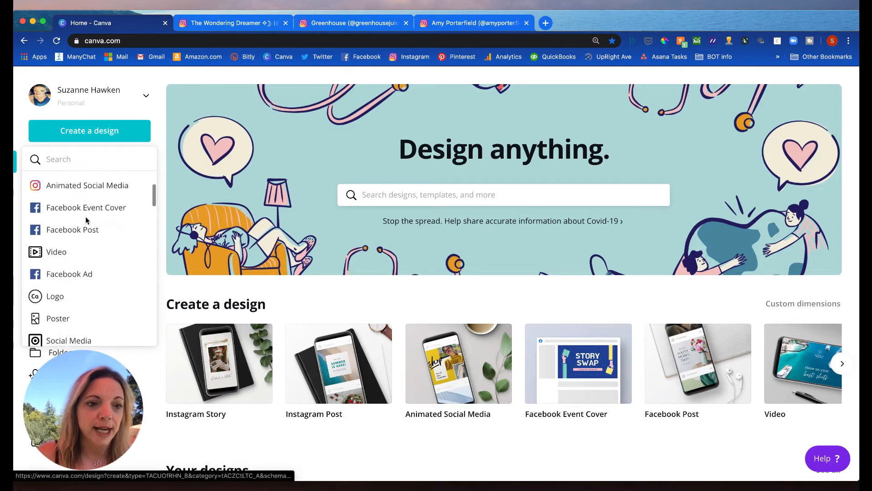
scroll(85, 219, "up", 6)
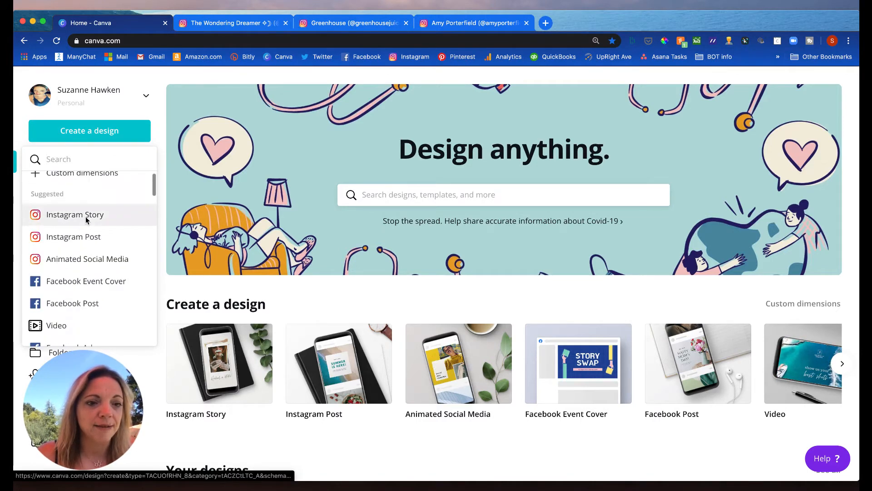
scroll(85, 216, "down", 1)
scroll(85, 217, "up", 2)
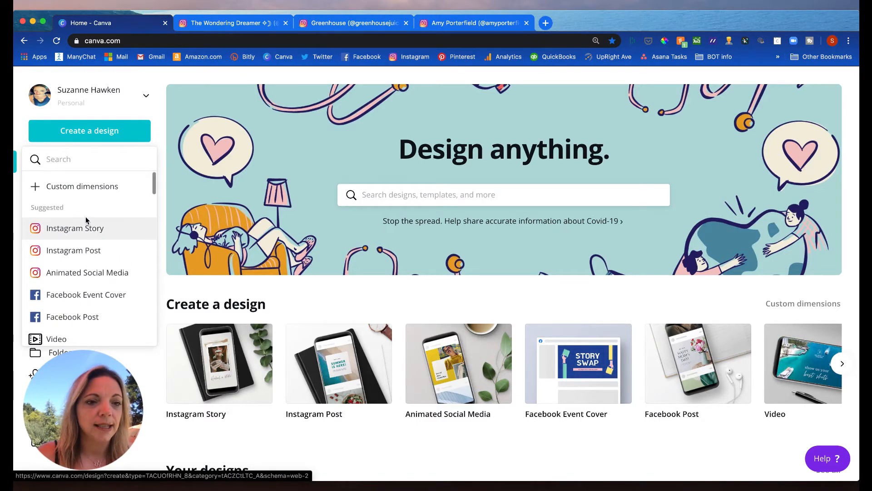
left_click(60, 227)
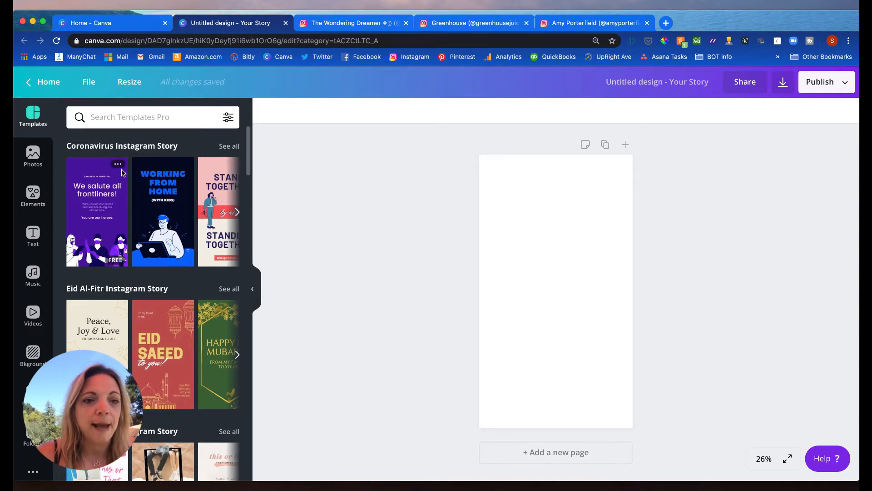
Step: Search the templates for "highlight cover" and look through the matching designs
left_click(116, 117)
type("h")
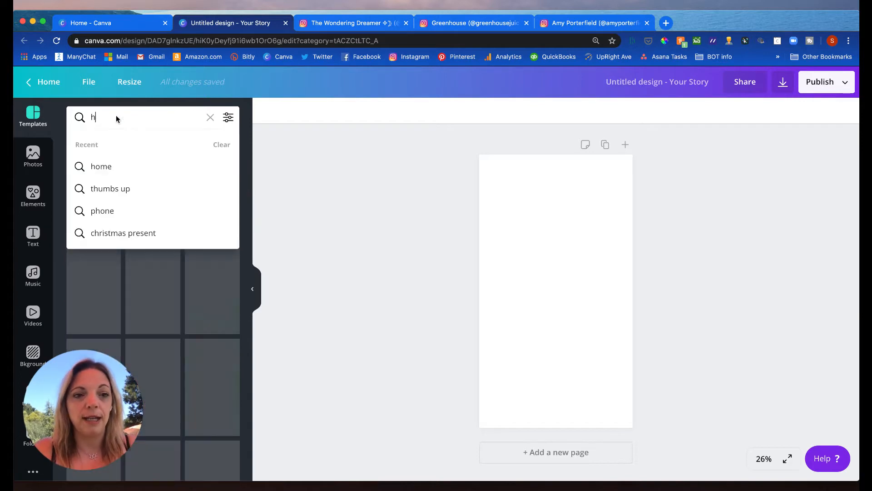
type("ighlight co")
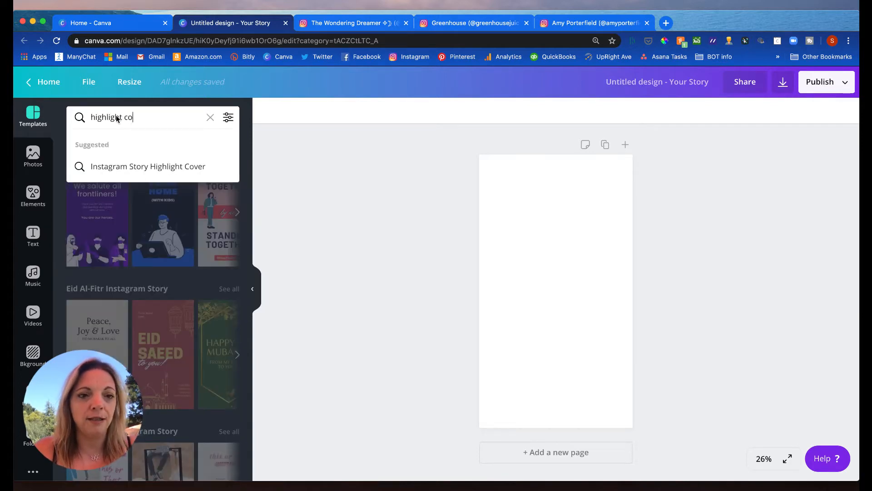
type("ver")
key("Return")
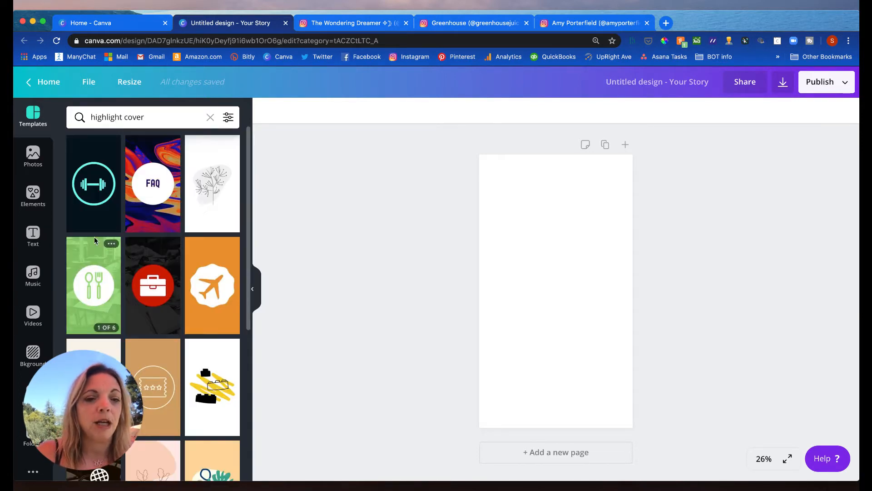
scroll(91, 315, "down", 10)
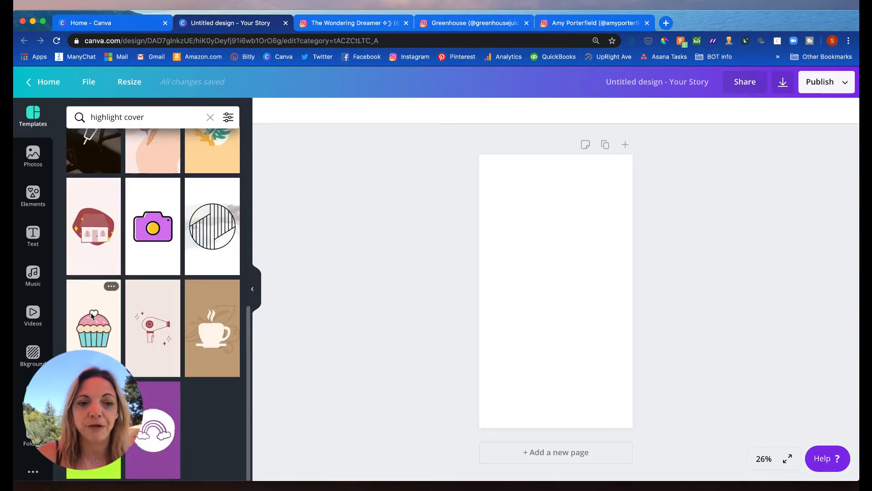
scroll(91, 315, "up", 10)
mouse_move(90, 317)
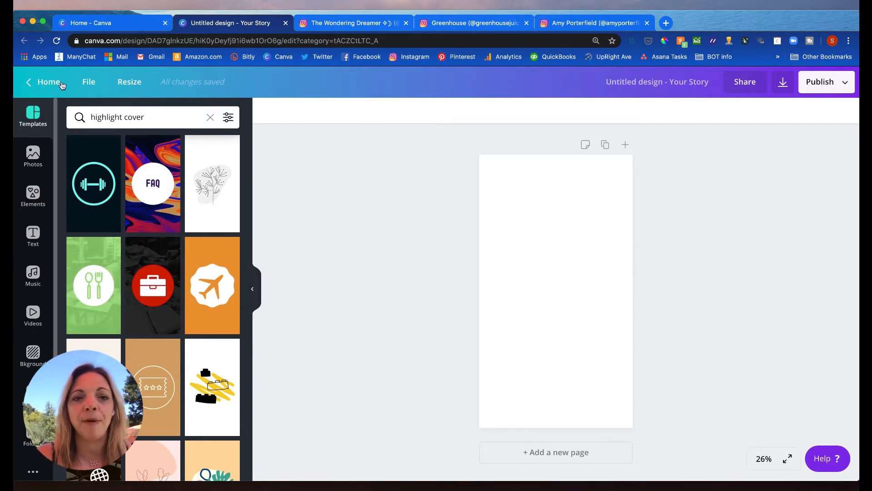
Step: Compare the highlight covers on the thewonderingdreamer and greenhousejuice Instagram profiles
left_click(355, 23)
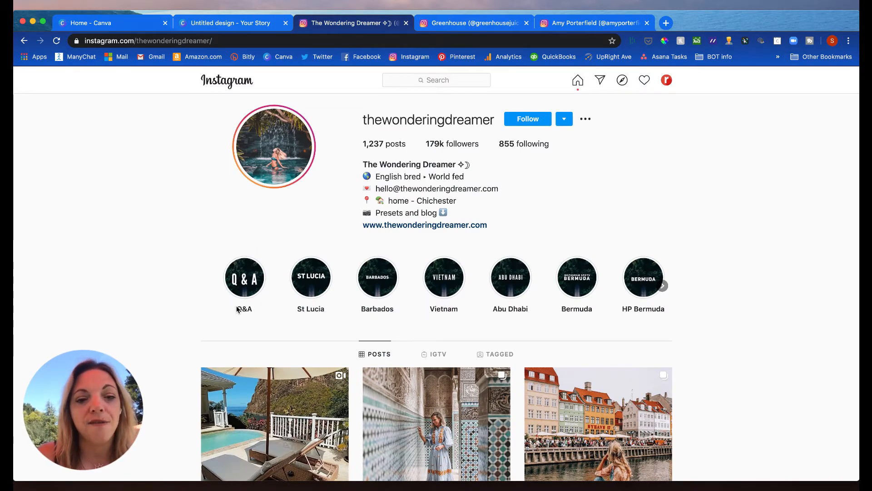
left_click(466, 23)
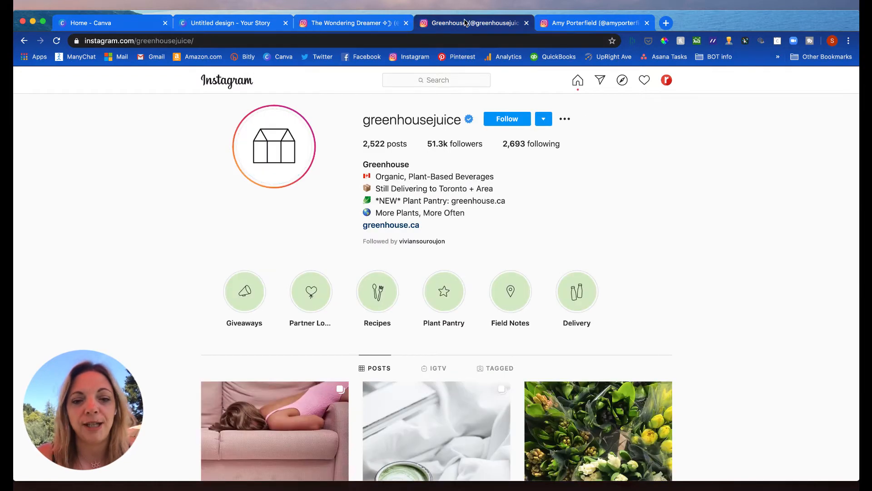
Step: Return to the Canva story design and apply the dollar price-tag page of the Fitness Dynamic Instagram Highlight Cover template
left_click(207, 23)
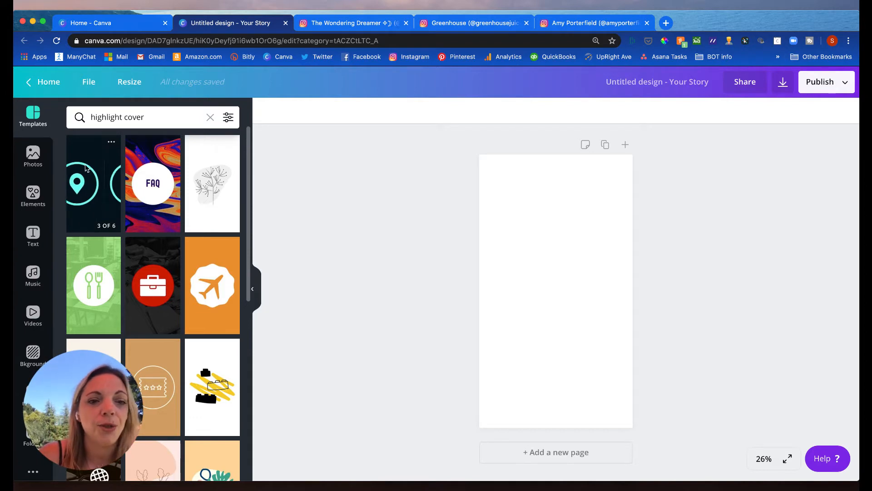
left_click(97, 184)
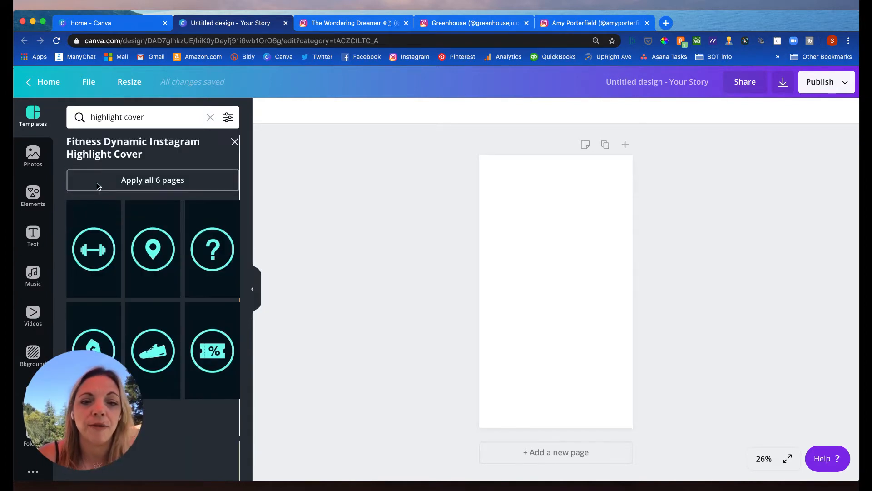
left_click(97, 348)
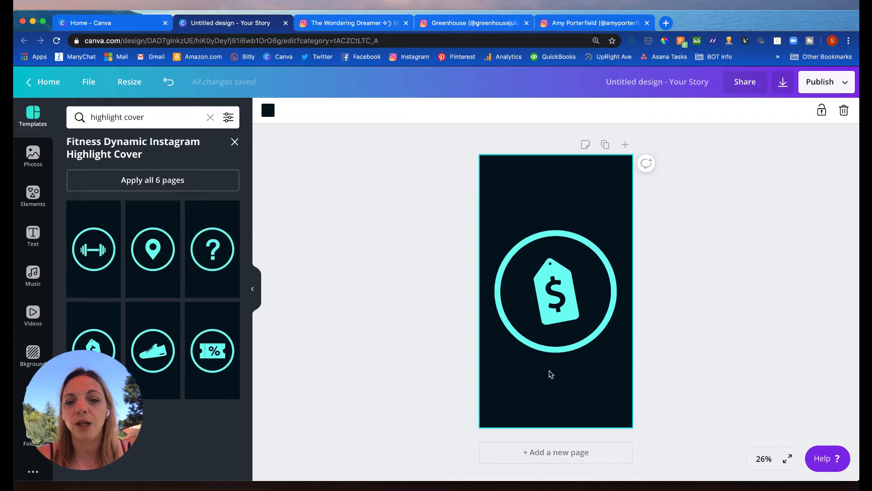
Step: Check the text-based highlight covers on the thewonderingdreamer Instagram profile and return to the Canva story design
left_click(355, 25)
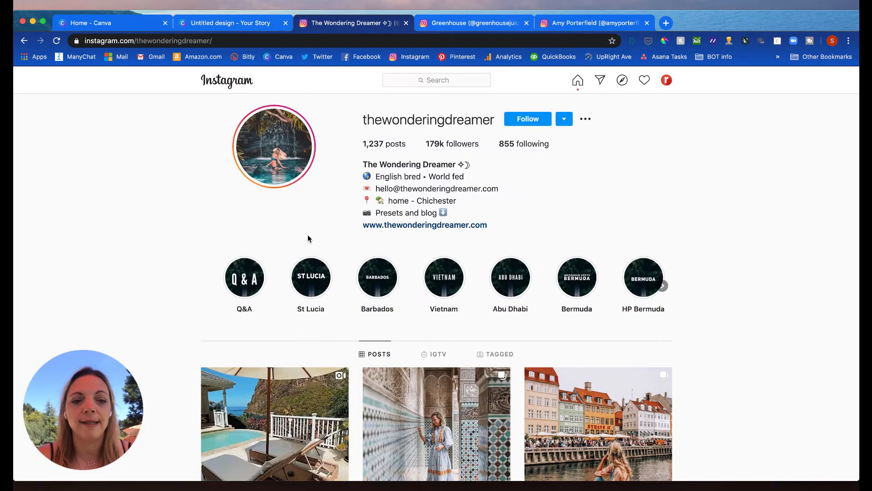
left_click(132, 23)
left_click(230, 23)
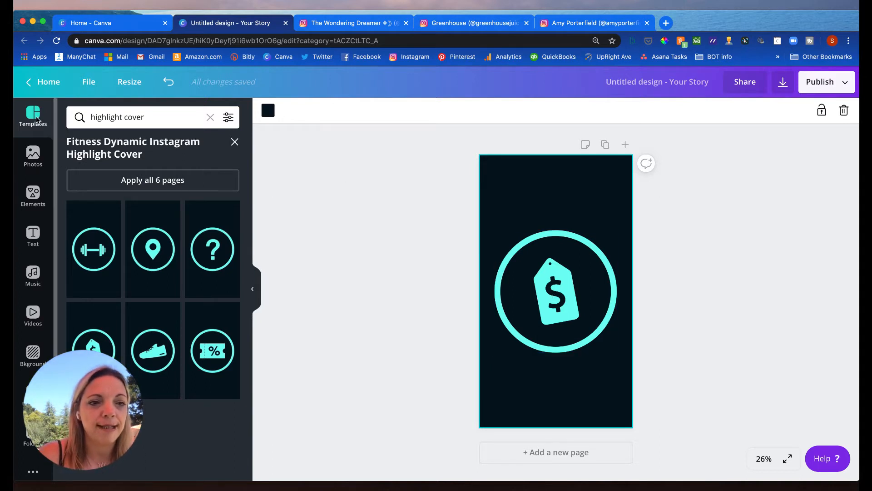
Step: Clear the "highlight cover" template search
double_click(136, 119)
key("BackSpace")
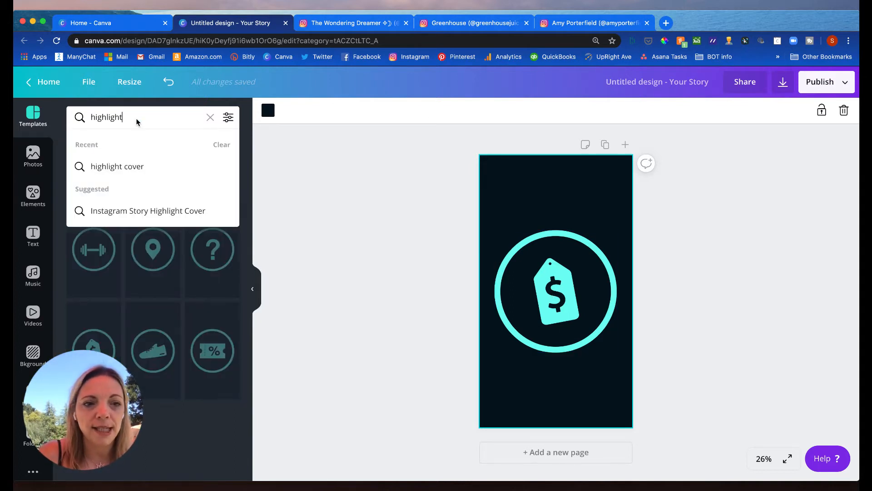
left_click(209, 119)
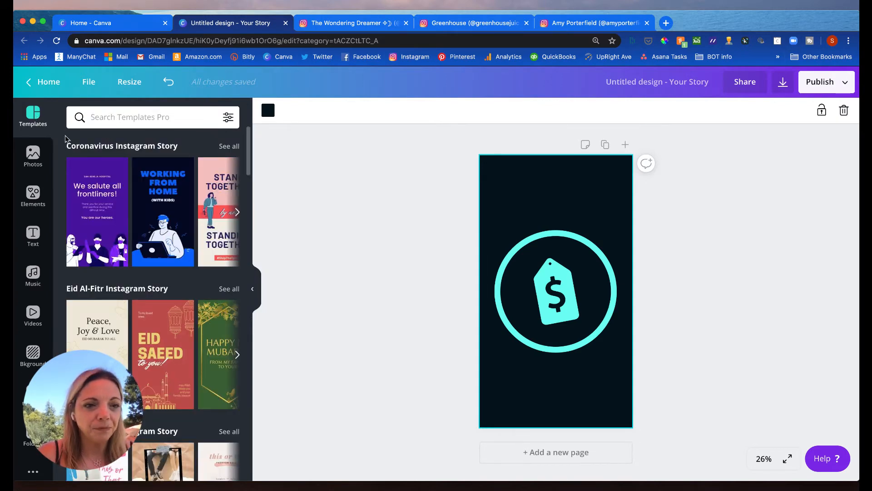
Step: Cover the dollar price tag inside the ring with a circle shape filled in the design's near-black background color
left_click(33, 194)
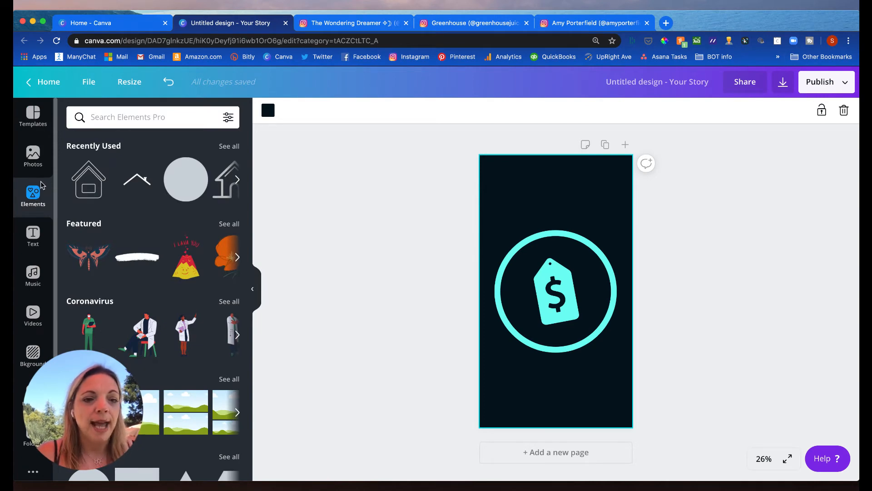
scroll(123, 235, "down", 5)
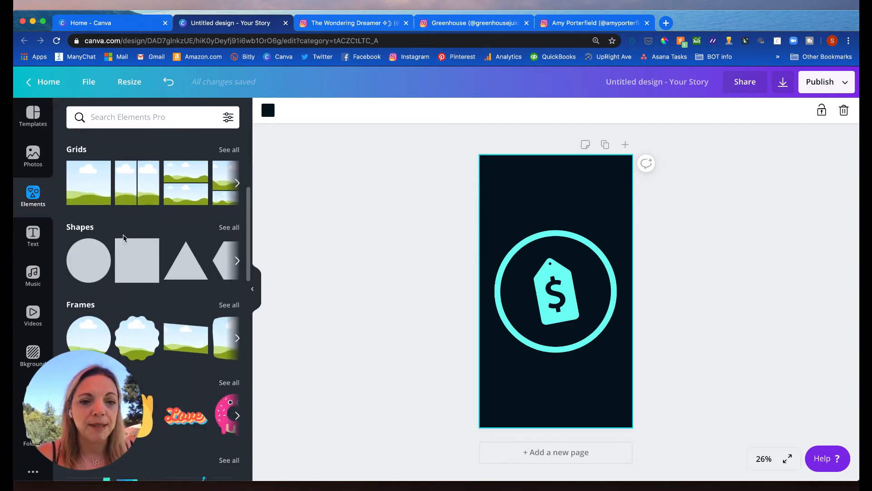
left_click(91, 263)
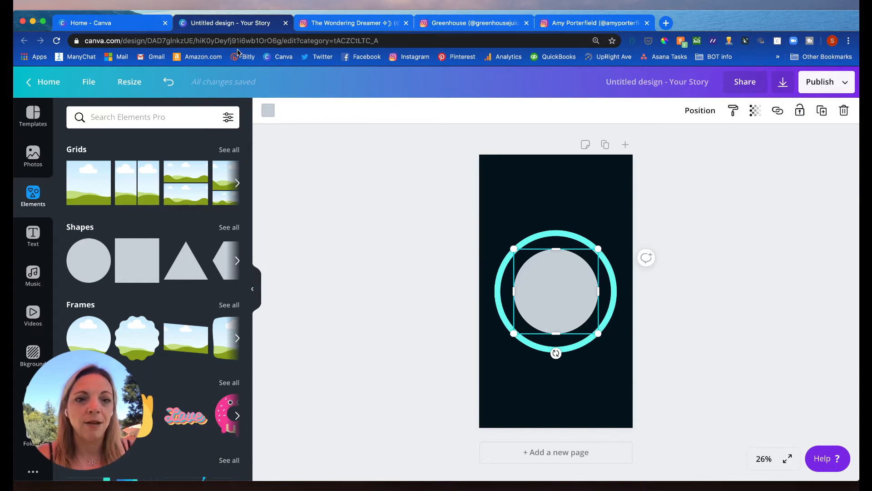
left_click(268, 111)
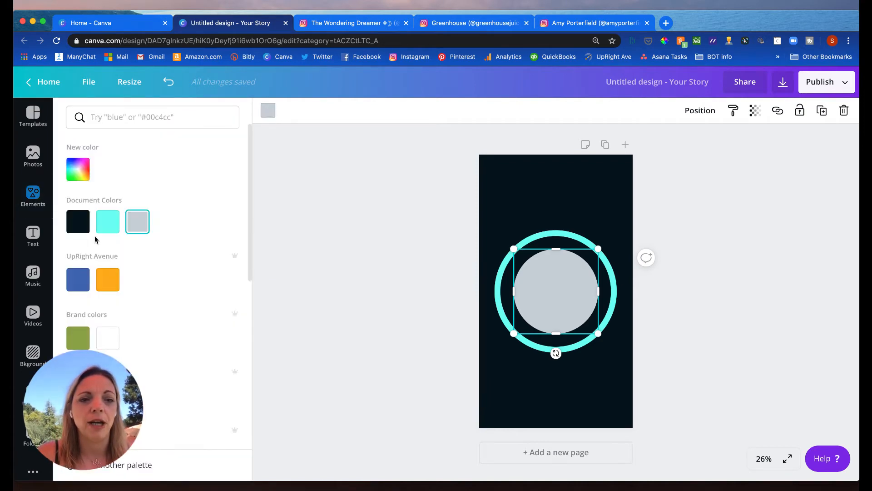
left_click(78, 221)
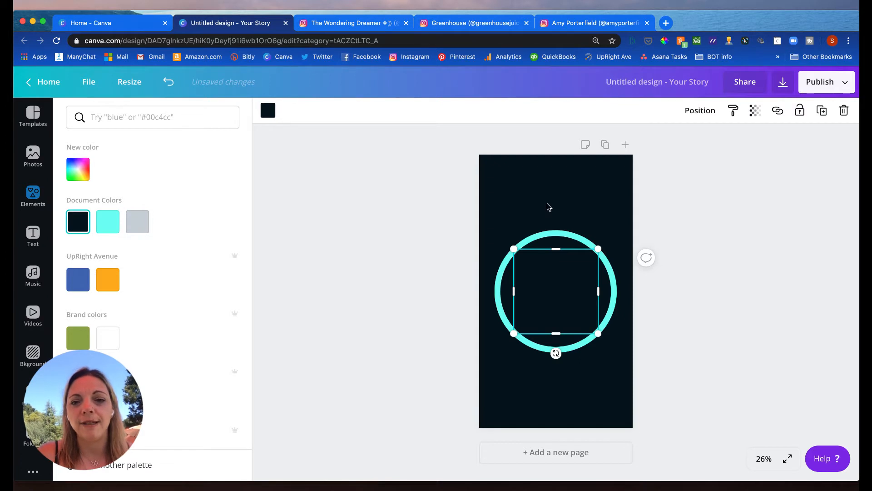
left_click(526, 194)
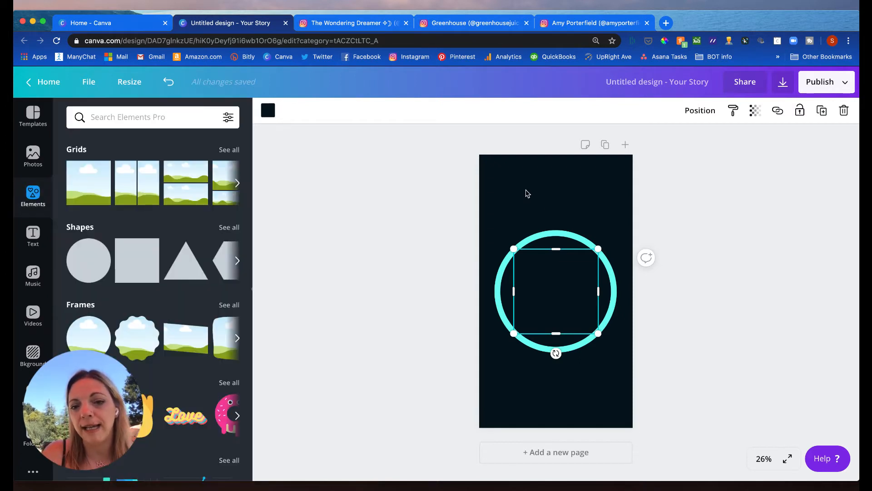
left_click(513, 199)
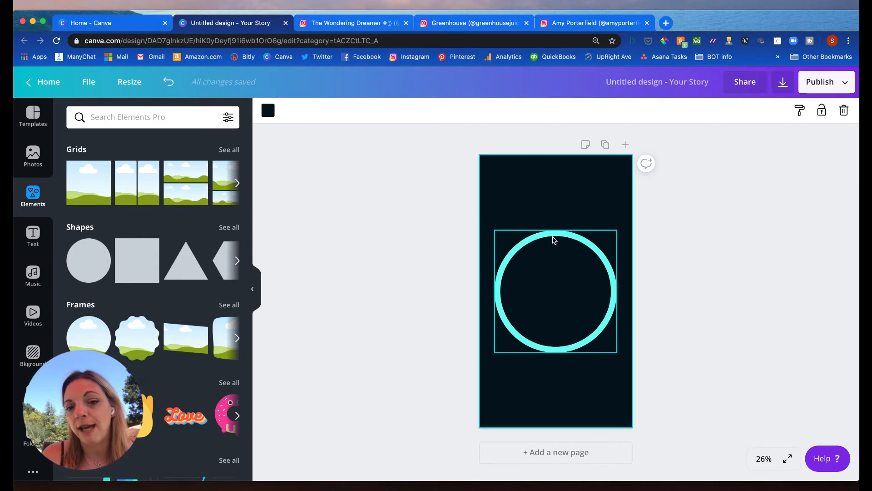
Step: Recolor the turquoise ring bright red from the default colors
left_click(543, 240)
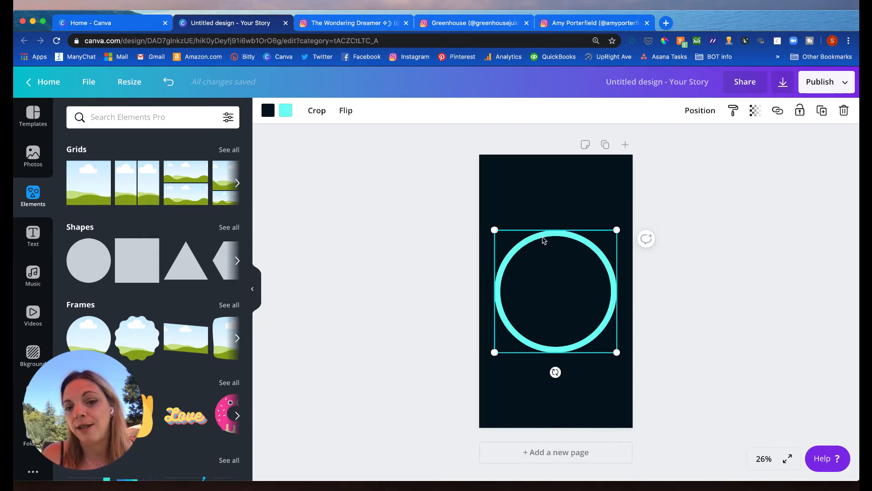
left_click(286, 111)
scroll(178, 261, "down", 5)
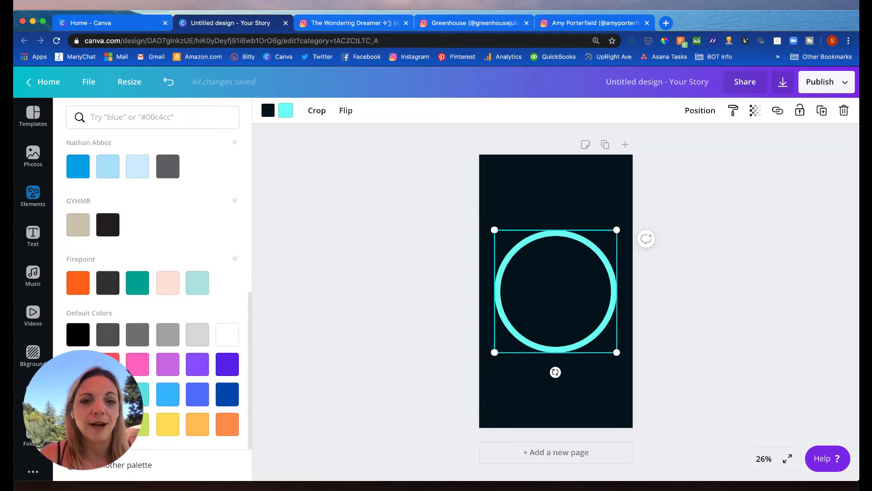
left_click(108, 359)
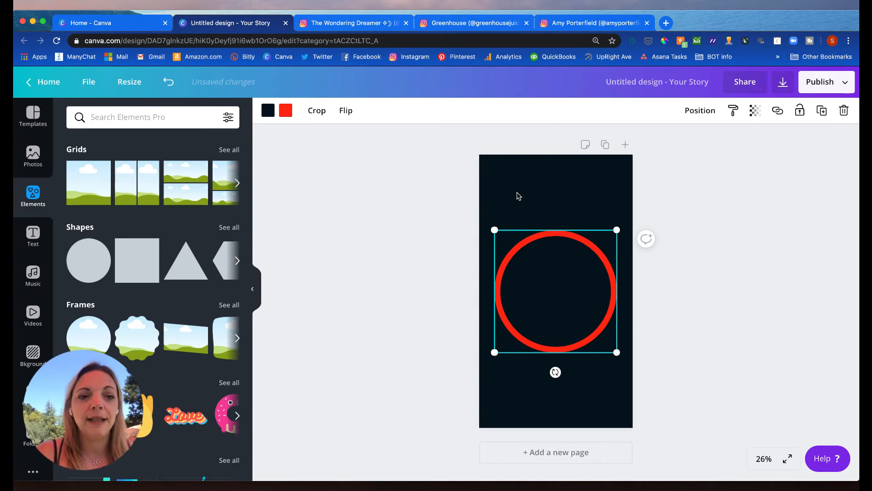
Step: Search the elements library for "house"
left_click(165, 118)
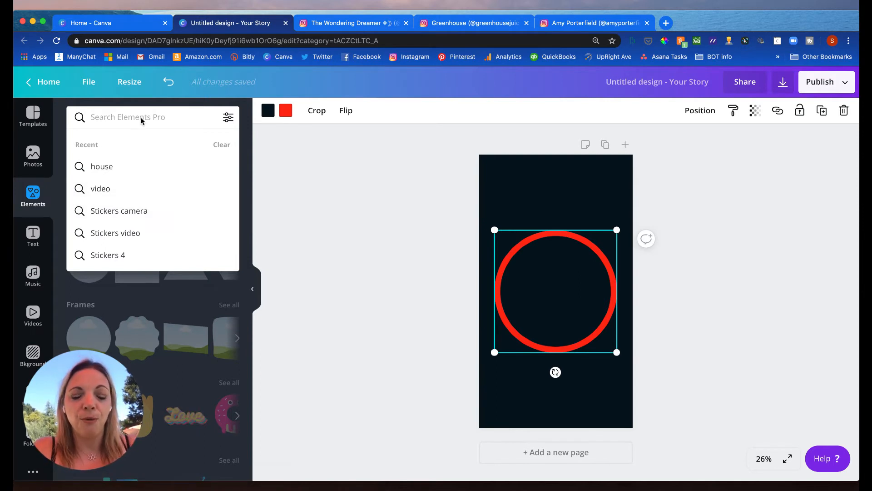
type("shouse")
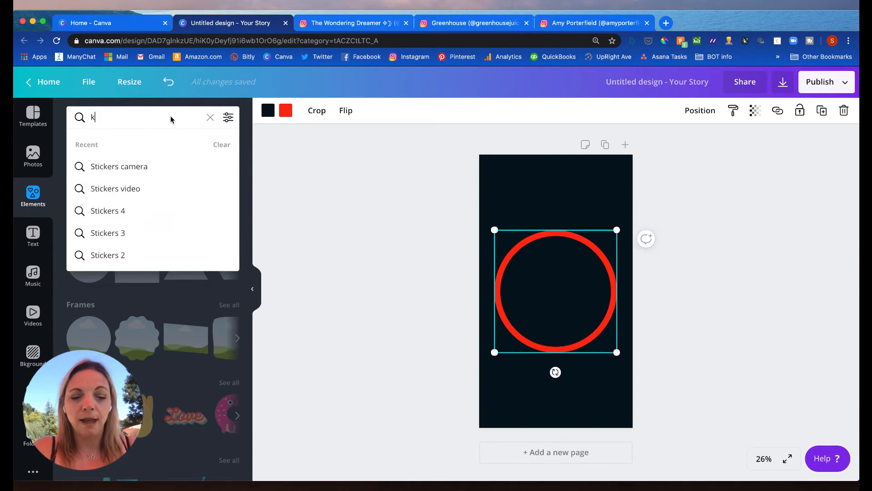
key("BackSpace")
key("BackSpace")
key("BackSpace")
key("BackSpace")
key("BackSpace")
key("BackSpace")
type("house")
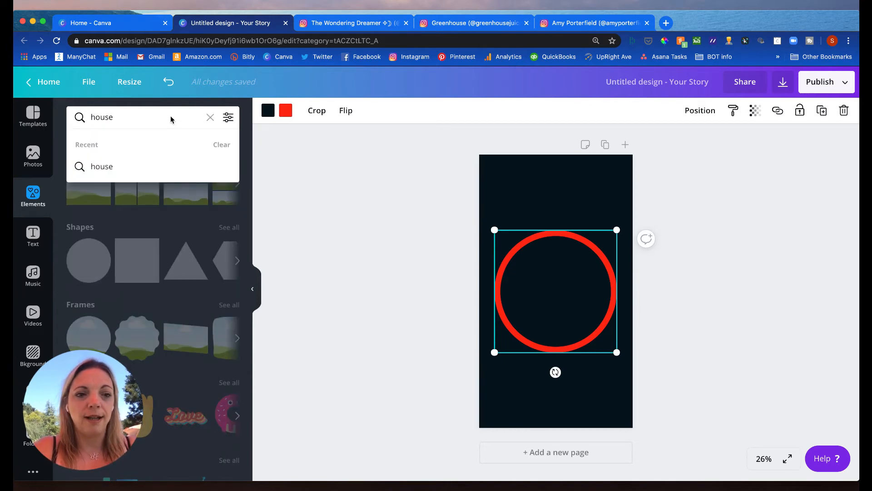
key("Return")
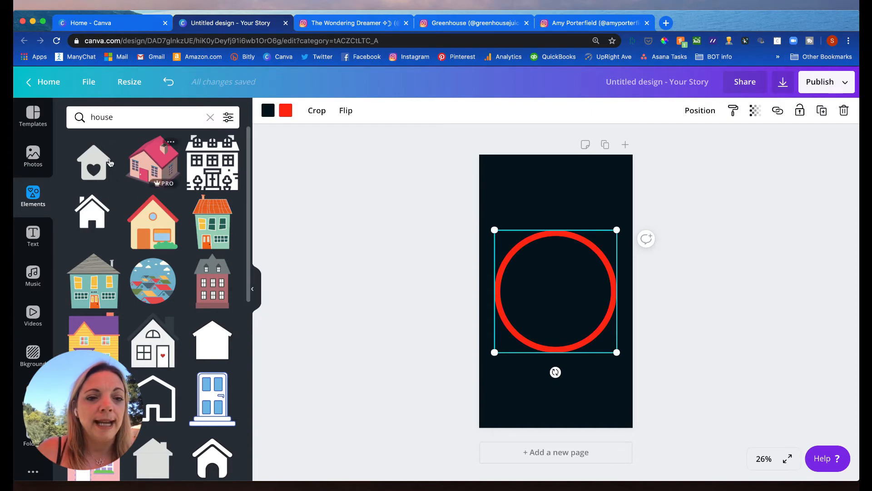
Step: Add the blue location-pin graphic with a white house inside the red ring
scroll(109, 231, "down", 6)
scroll(109, 231, "down", 10)
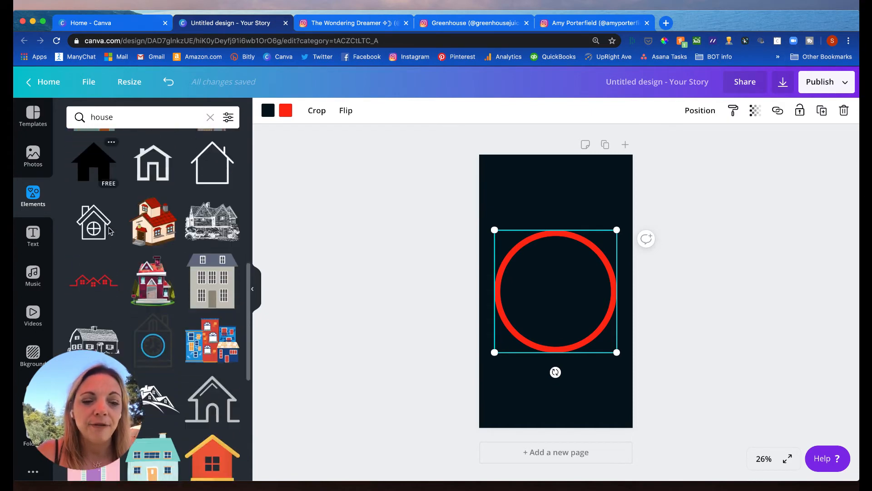
scroll(109, 231, "down", 10)
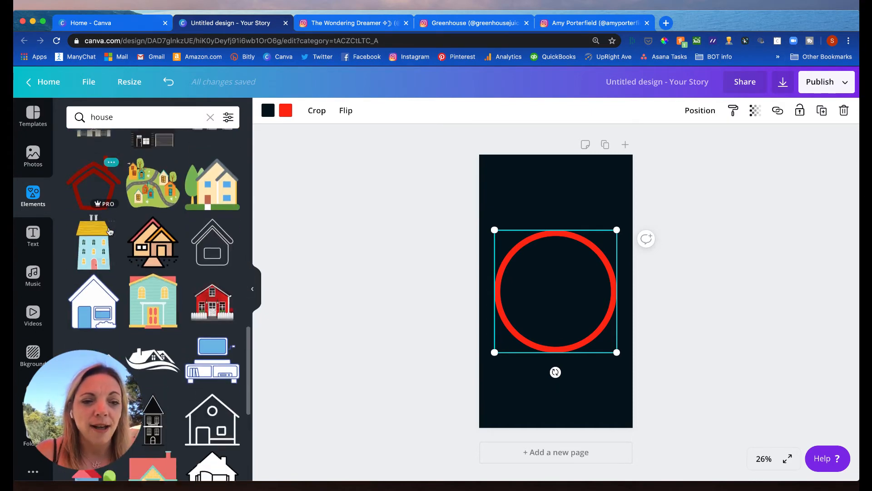
scroll(109, 231, "down", 5)
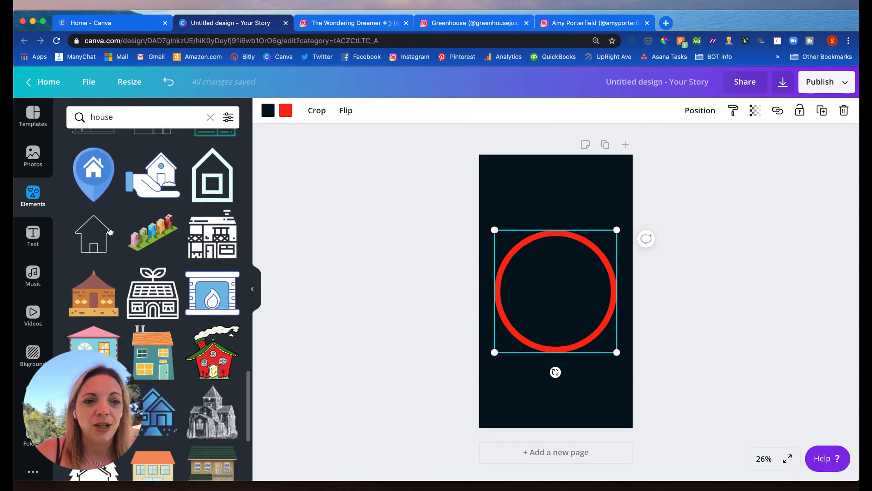
scroll(108, 228, "up", 3)
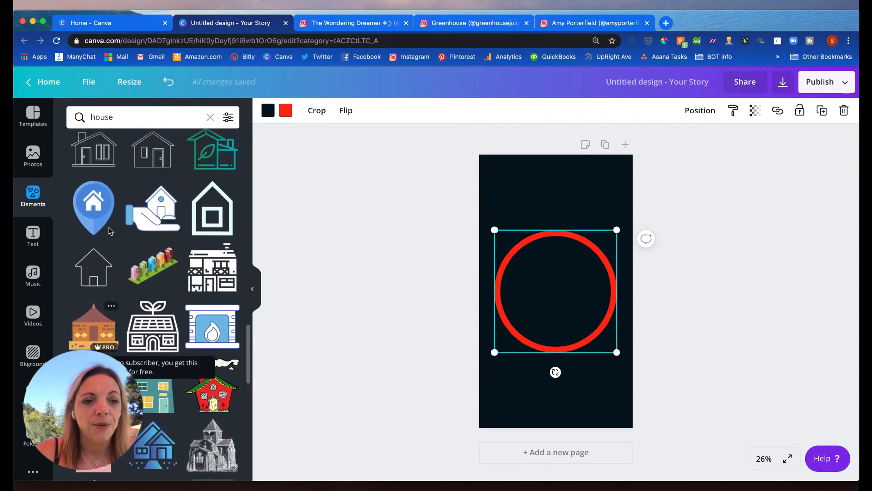
left_click(92, 208)
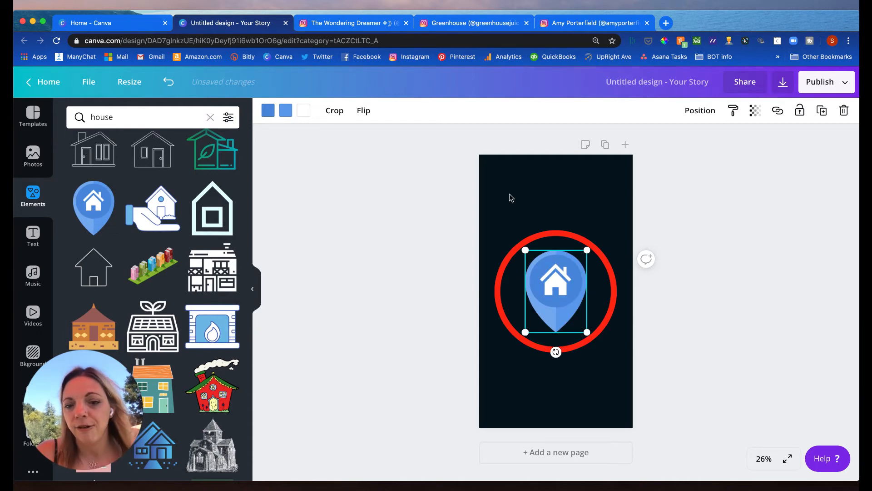
left_click(547, 200)
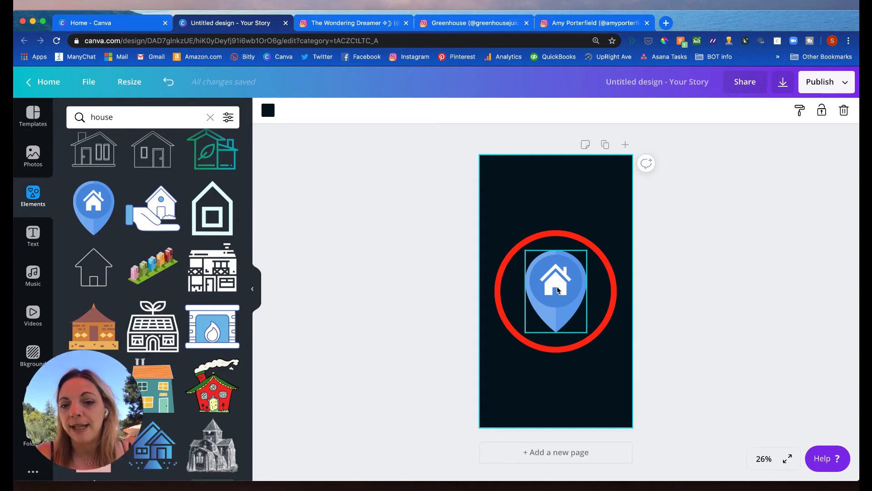
Step: Try the ring's red on the outer part of the location pin and delete the pin graphic
left_click(557, 315)
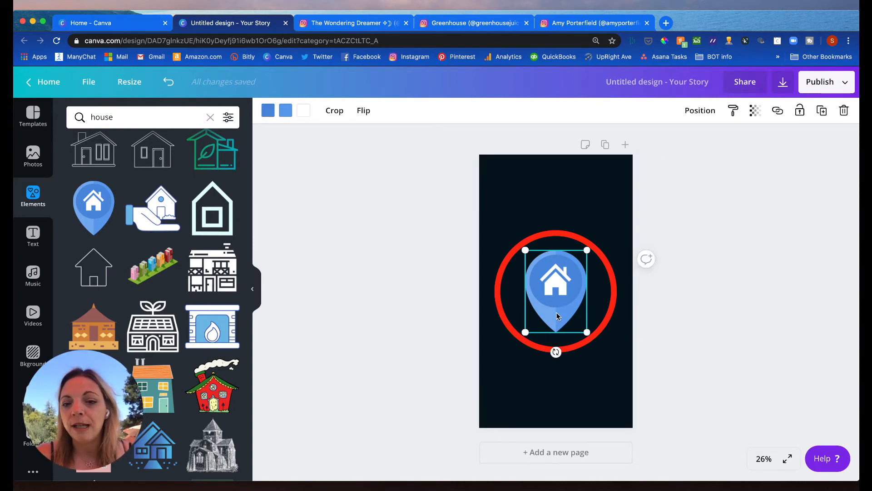
left_click(290, 112)
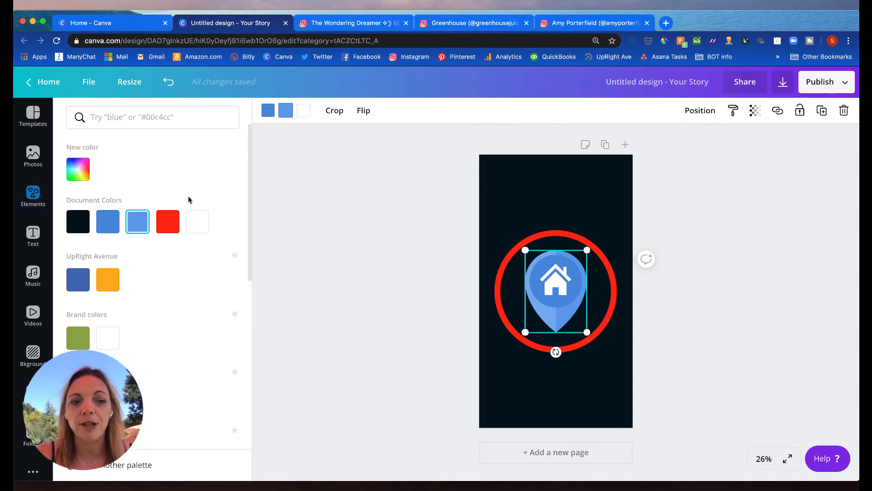
left_click(171, 221)
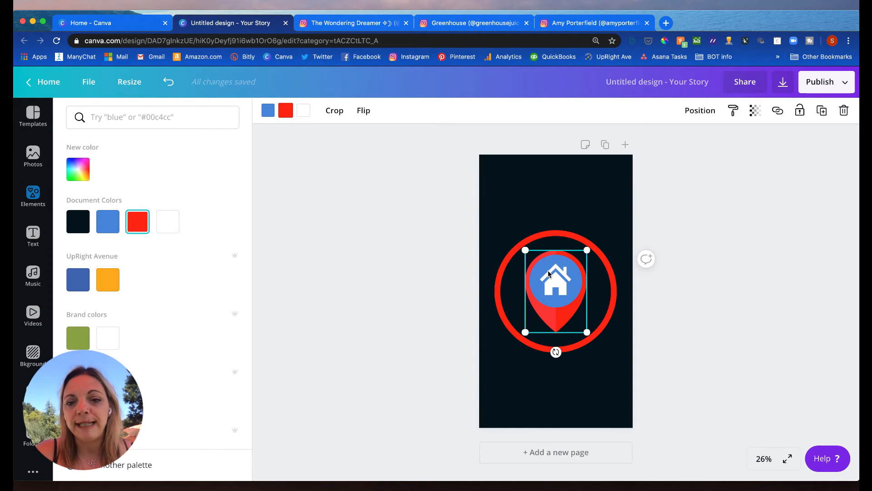
key("Delete")
Step: Add the simple roofline with chimney graphic inside the ring and color it the ring's red
scroll(164, 241, "down", 5)
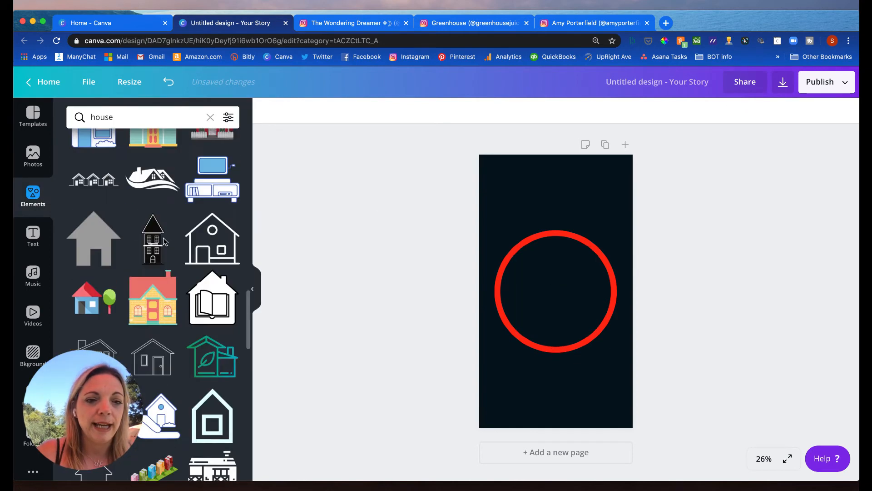
scroll(164, 242, "up", 8)
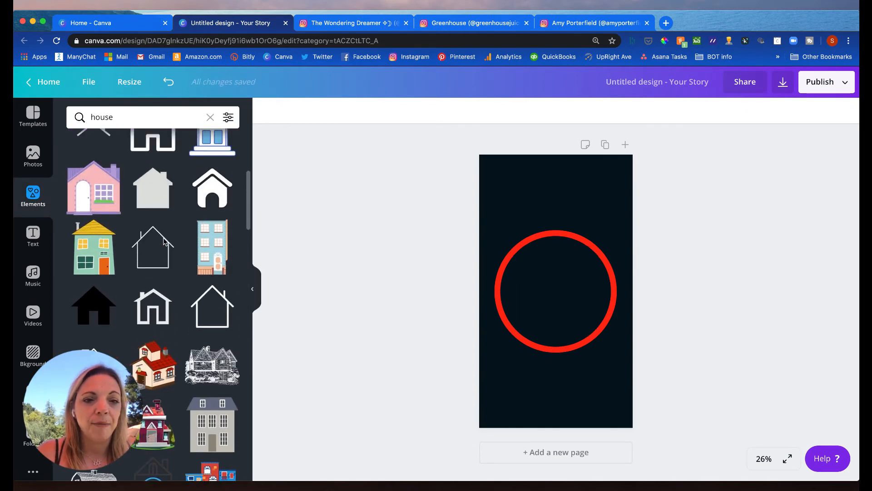
scroll(164, 242, "up", 5)
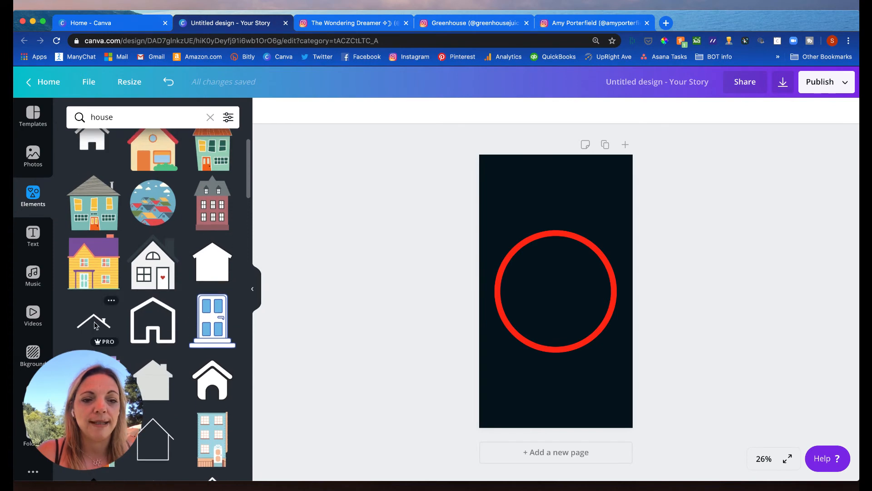
left_click(94, 324)
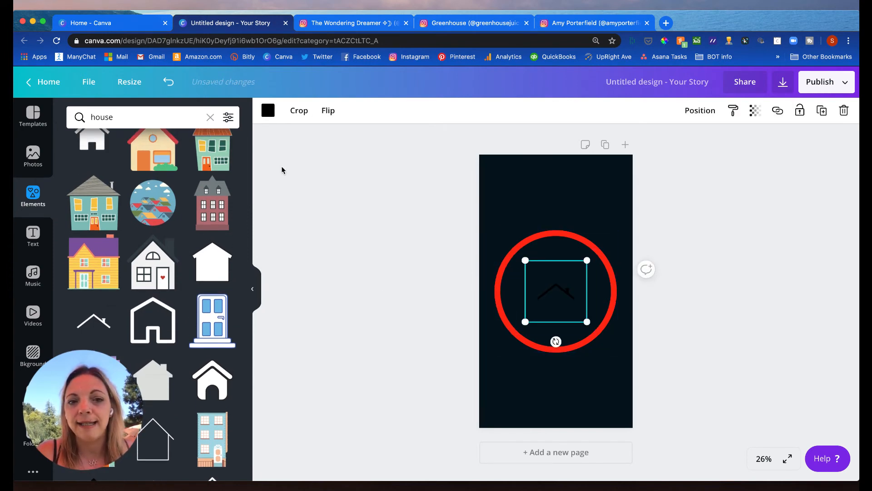
left_click(272, 111)
left_click(142, 226)
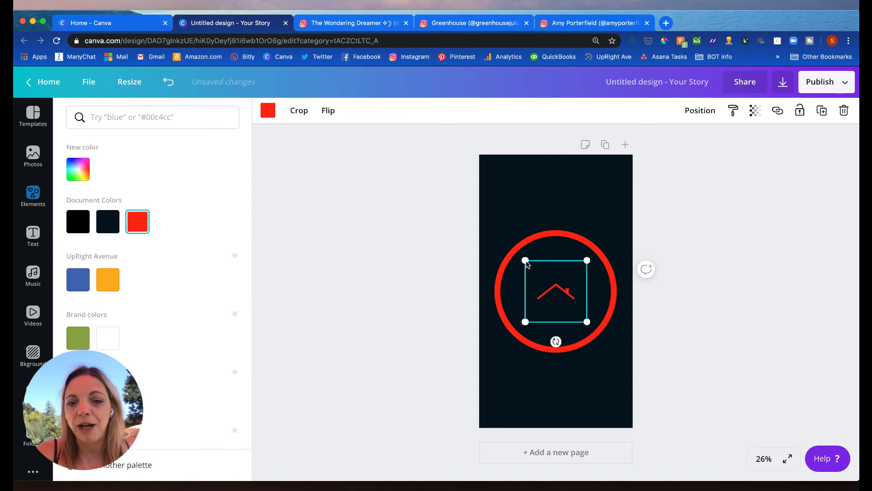
Step: Enlarge the red roofline so it nearly spans the ring and keep it centered inside
left_click_drag(525, 261, 487, 222)
left_click_drag(588, 322, 630, 362)
left_click_drag(560, 282, 556, 277)
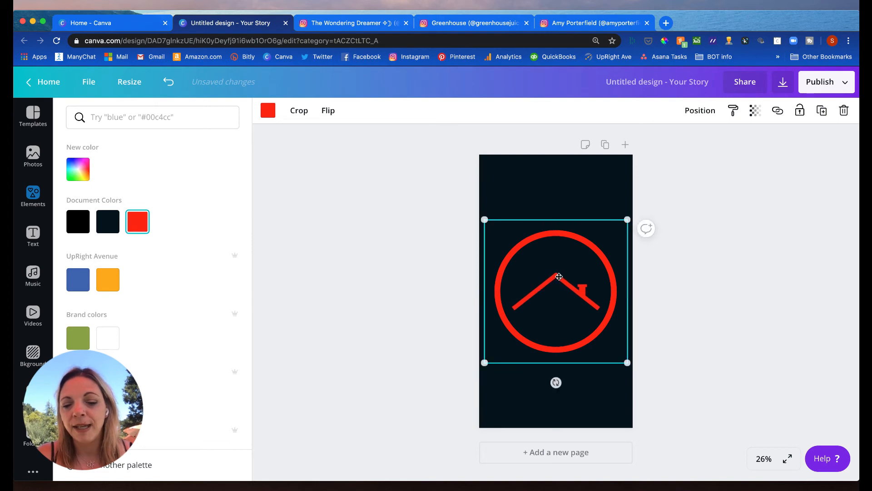
left_click(567, 173)
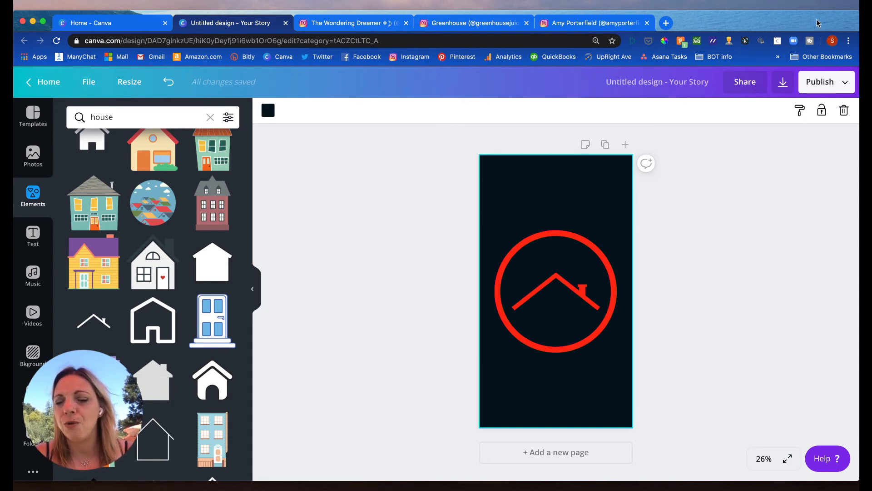
Step: Rename the design "Highlight House" and open its download options
left_click(668, 83)
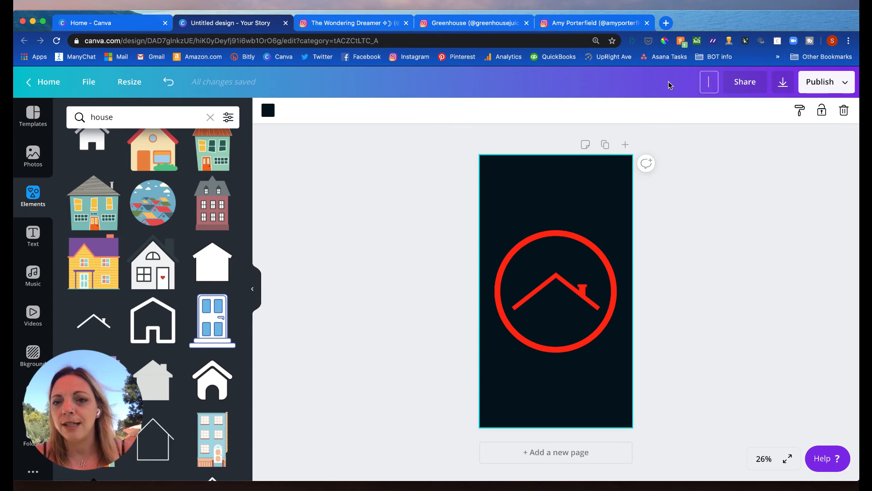
type("Highlight House")
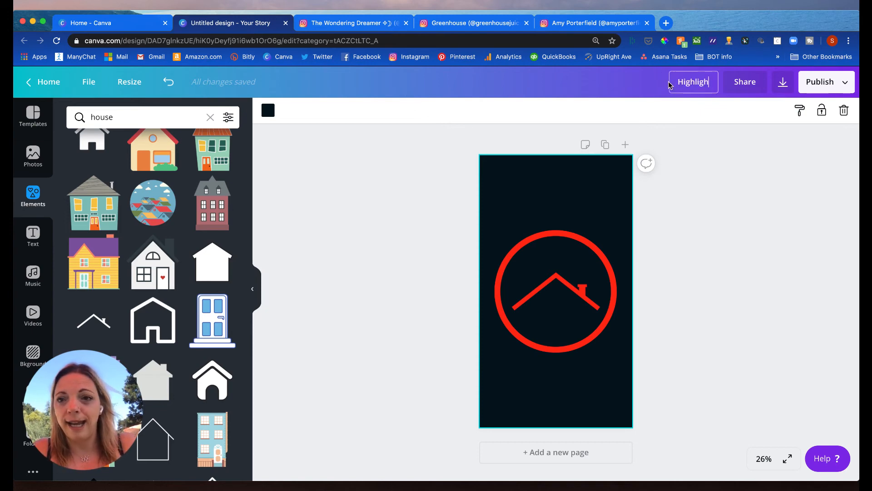
left_click(821, 82)
left_click(724, 141)
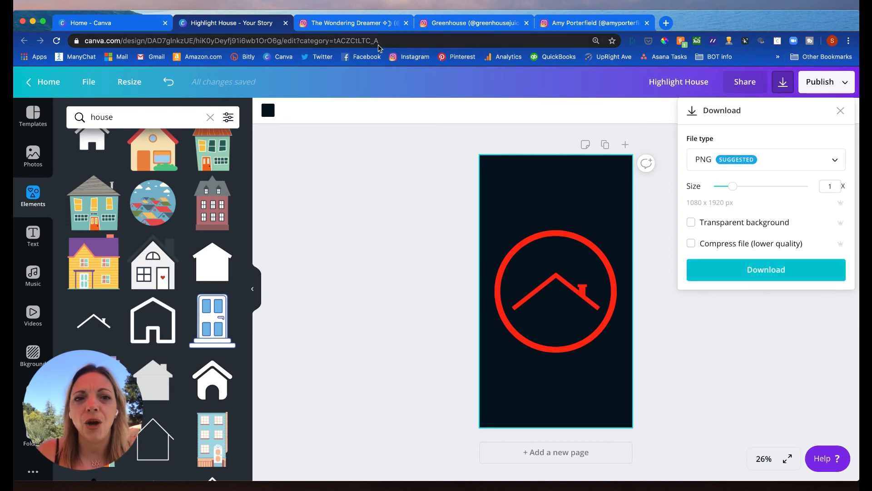
Step: Switch to the thewonderingdreamer Instagram profile to examine its highlight covers
left_click(360, 25)
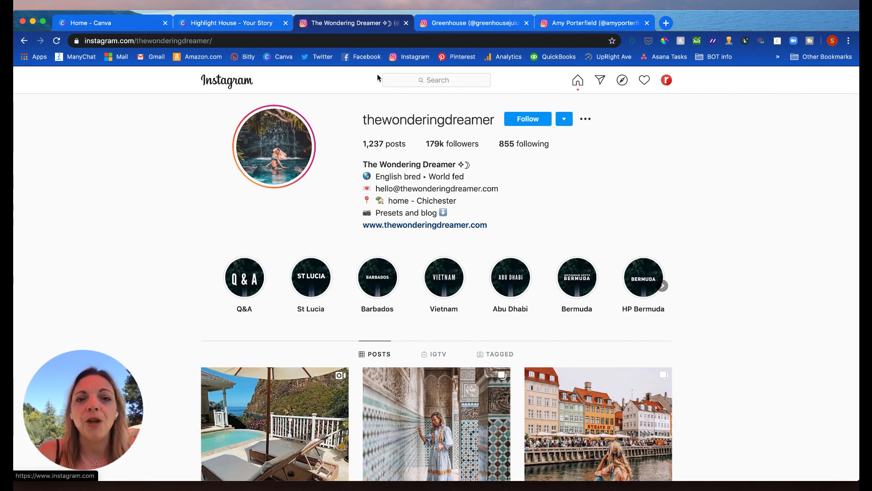